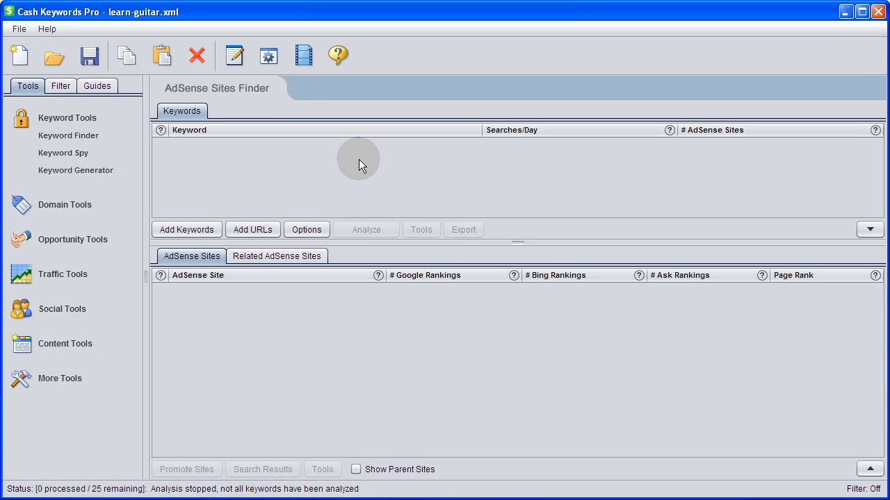
# Open the Keyword Finder, select all 25 guitar keywords and copy them.
pyautogui.click(76, 278)
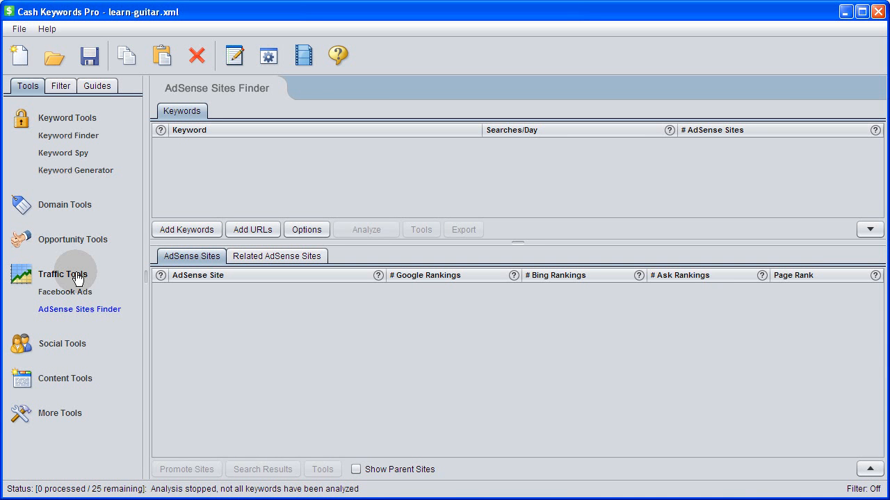
pyautogui.click(63, 139)
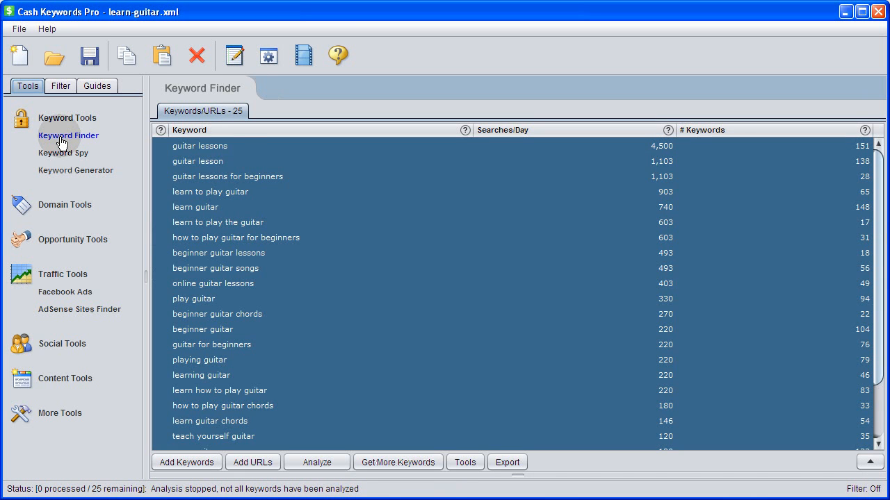
pyautogui.click(225, 147)
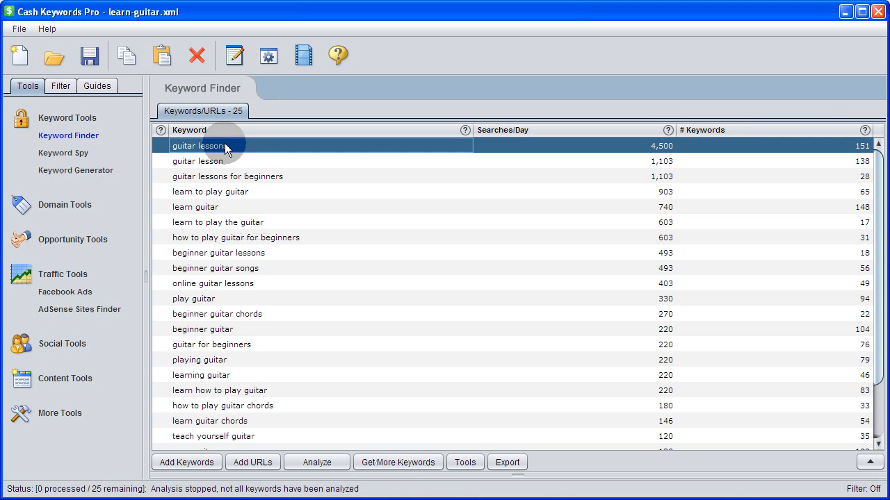
pyautogui.rightClick(225, 145)
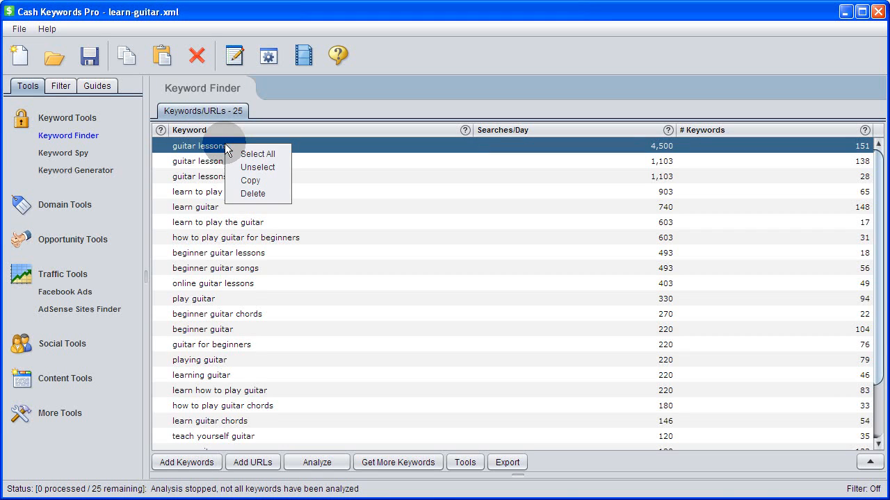
pyautogui.click(237, 154)
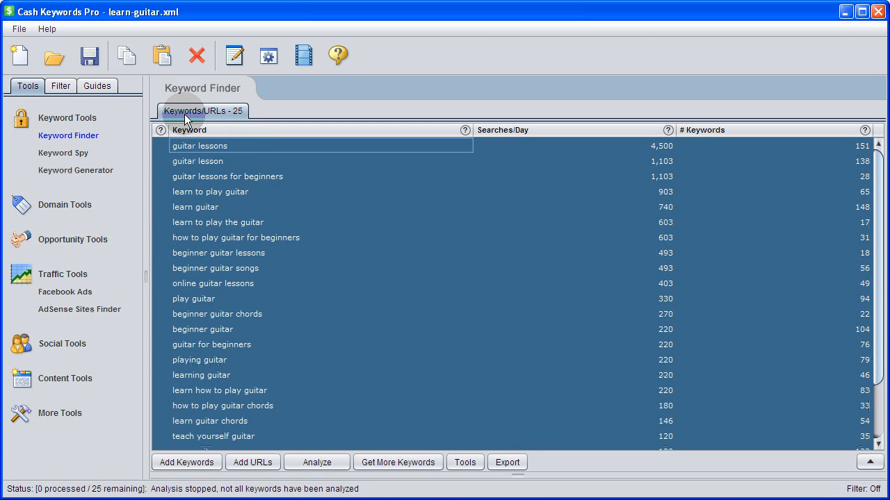
pyautogui.click(128, 59)
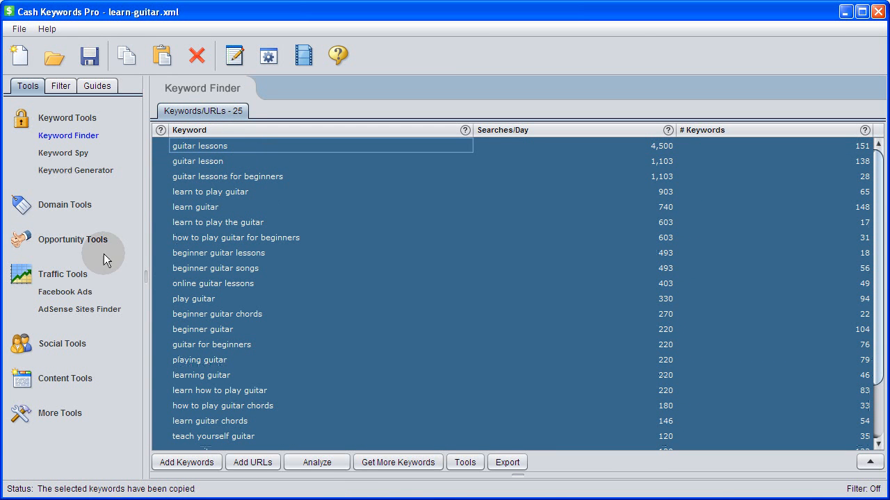
# Paste the copied keywords into the AdSense Sites Finder and analyze them with the default search options.
pyautogui.click(77, 313)
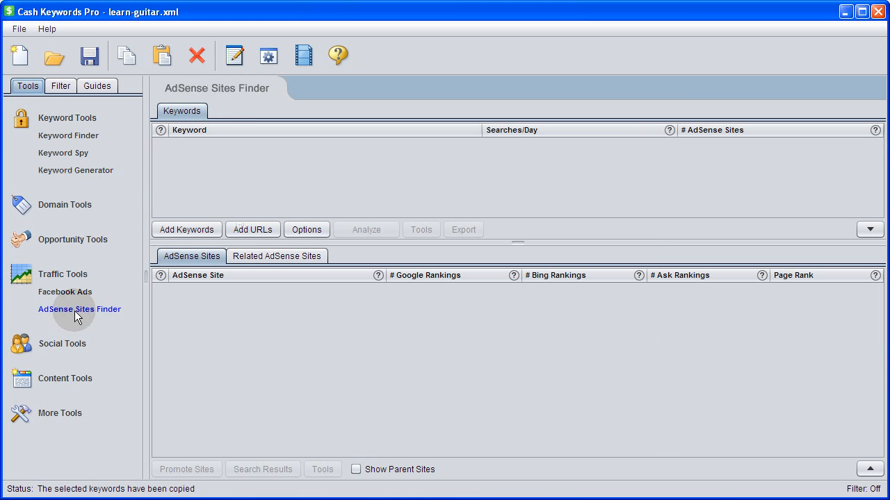
pyautogui.click(162, 56)
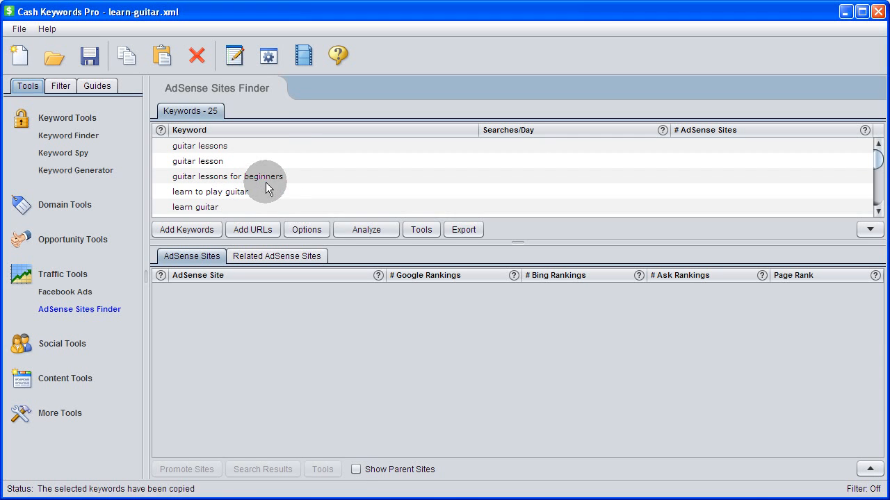
pyautogui.click(301, 230)
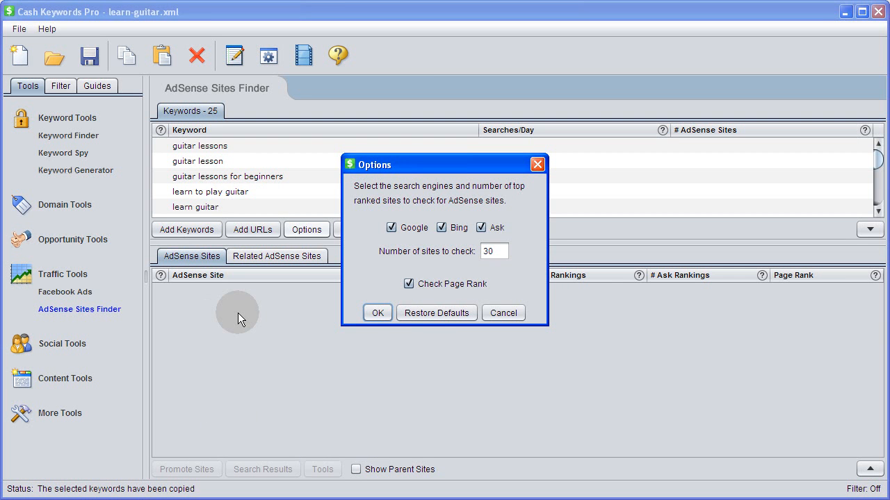
pyautogui.click(378, 313)
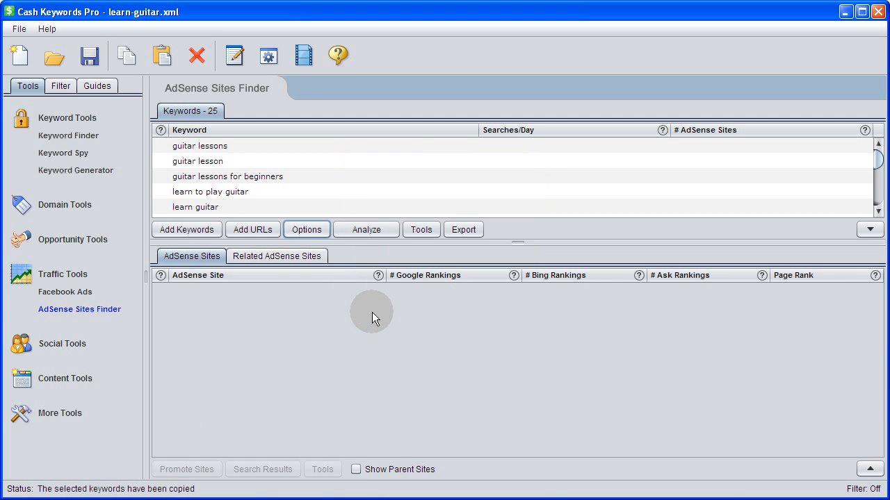
pyautogui.click(356, 230)
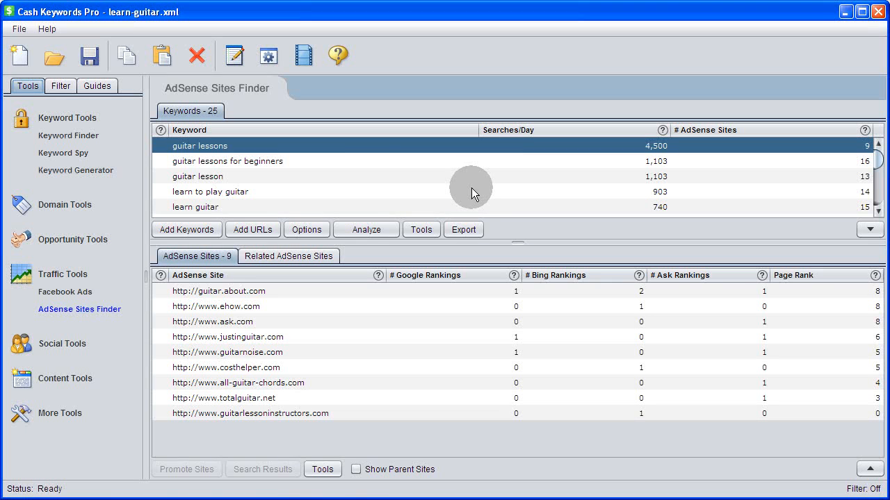
# Step through the analyzed keywords one by one to review each keyword's AdSense sites.
pyautogui.click(369, 162)
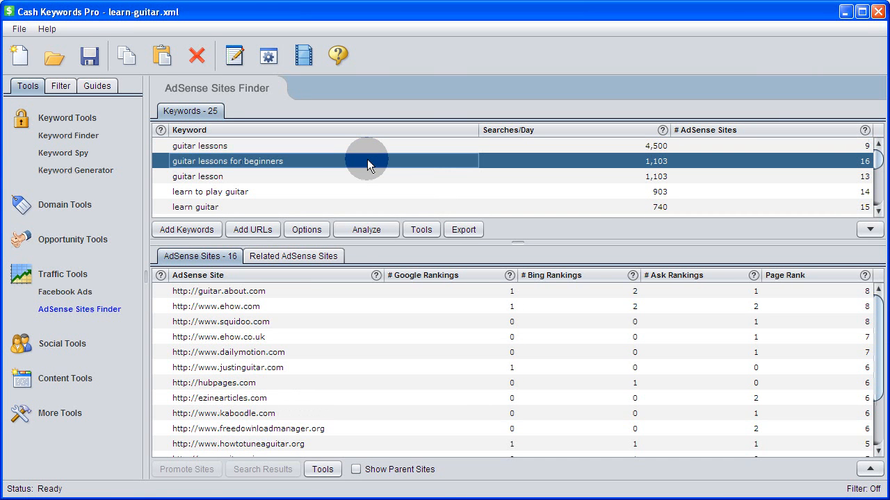
pyautogui.press('Down')
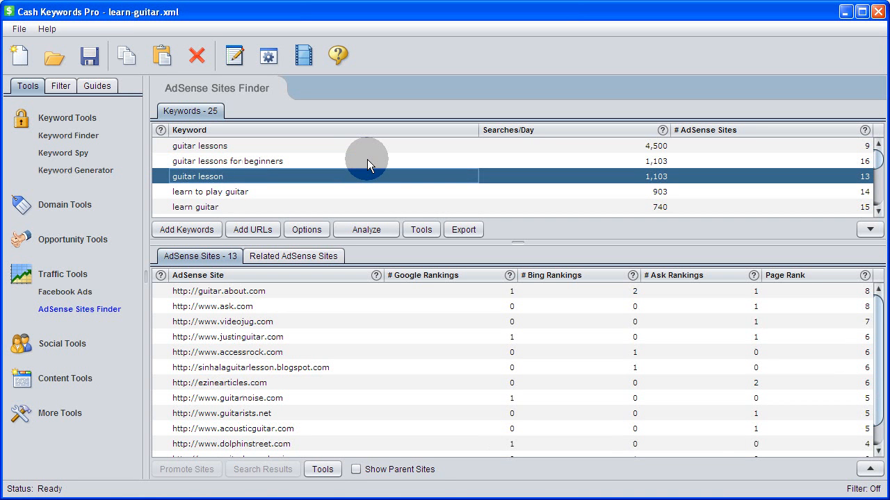
pyautogui.press('Down')
pyautogui.press('Down')
pyautogui.press('Down')
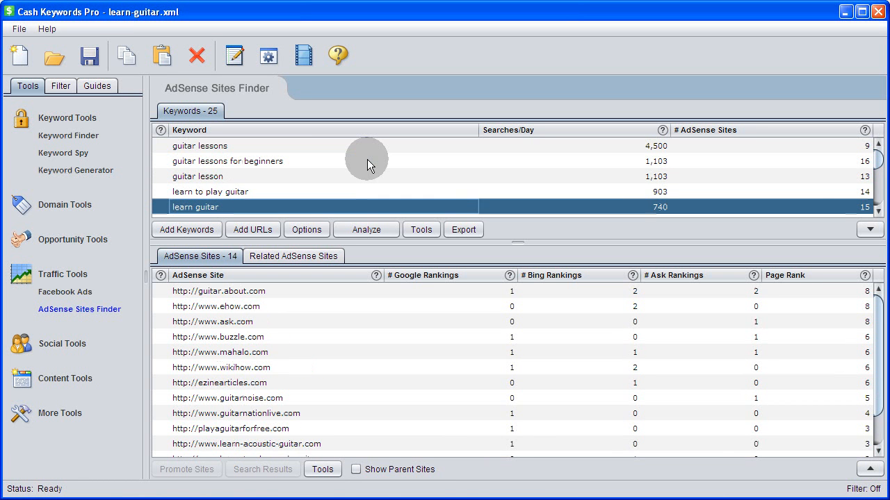
pyautogui.press('Down')
pyautogui.press('Home')
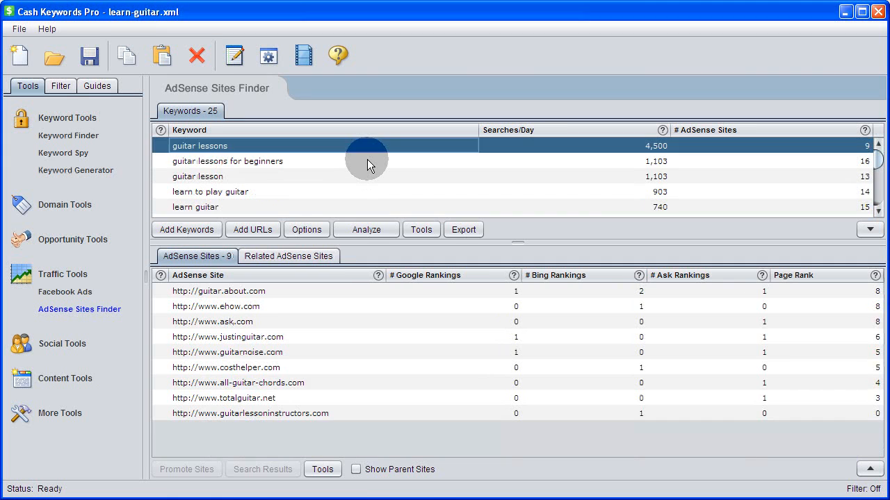
# Select all keywords and sort the combined AdSense sites by Google, Bing and Ask rankings.
pyautogui.rightClick(367, 159)
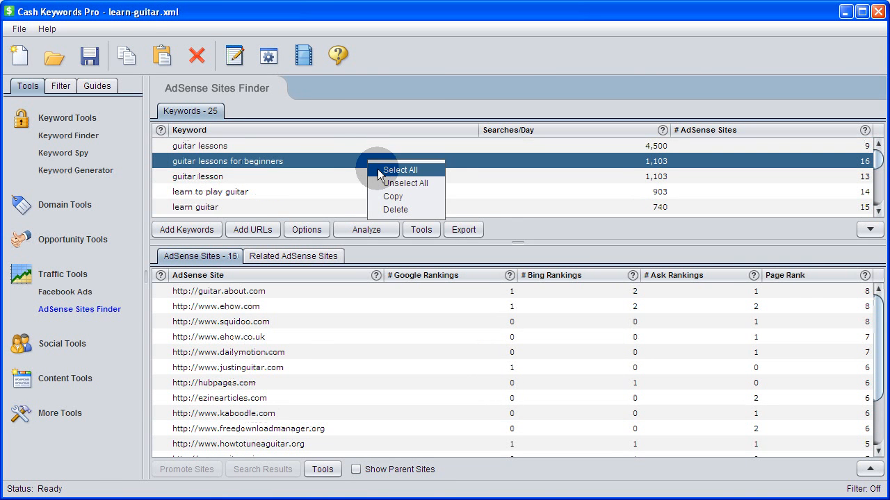
pyautogui.click(400, 170)
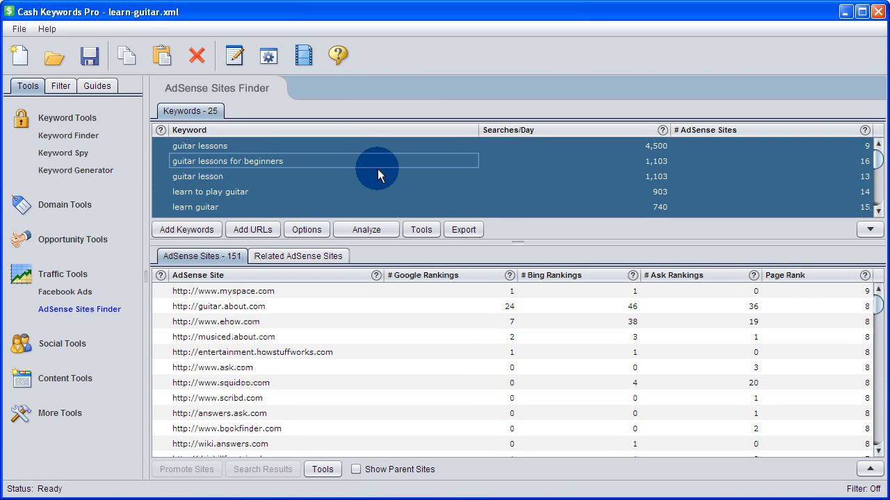
pyautogui.click(455, 277)
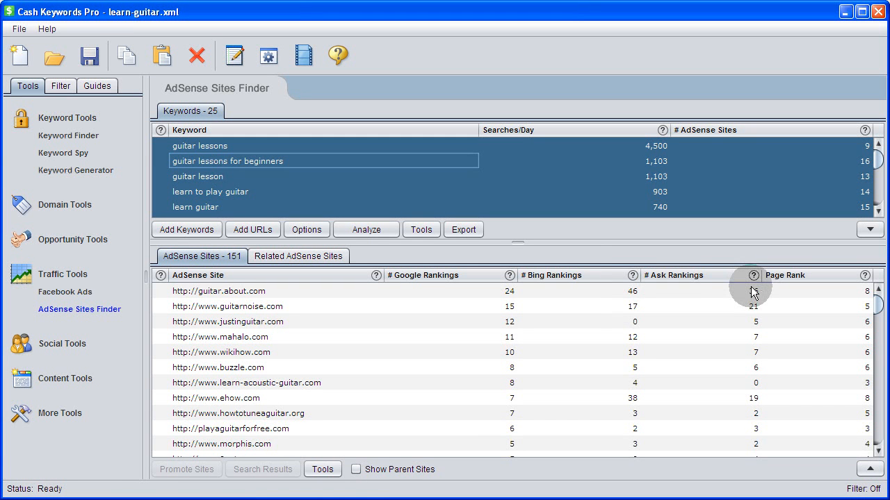
pyautogui.click(595, 276)
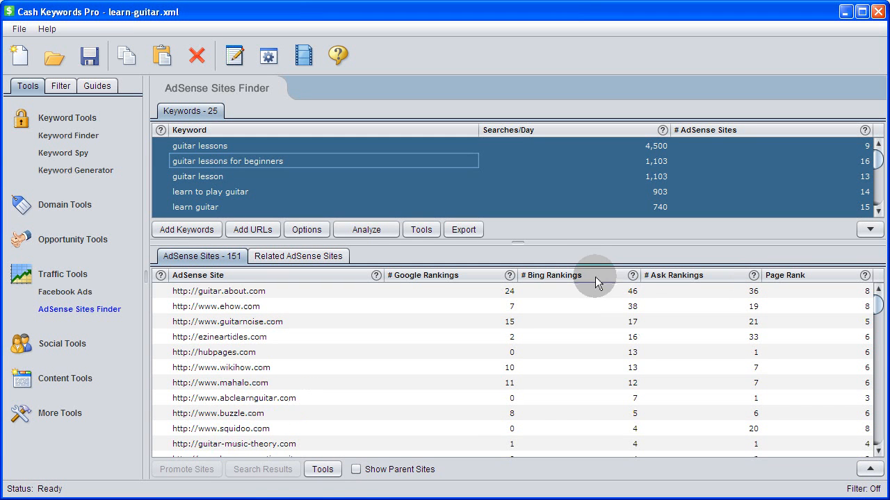
pyautogui.click(686, 276)
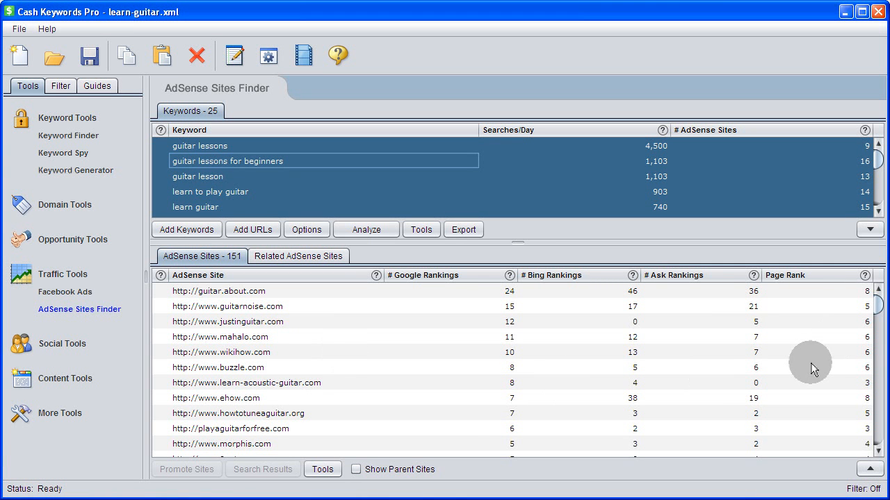
# Apply the Non-social Sites filter preset to the AdSense sites list.
pyautogui.click(61, 88)
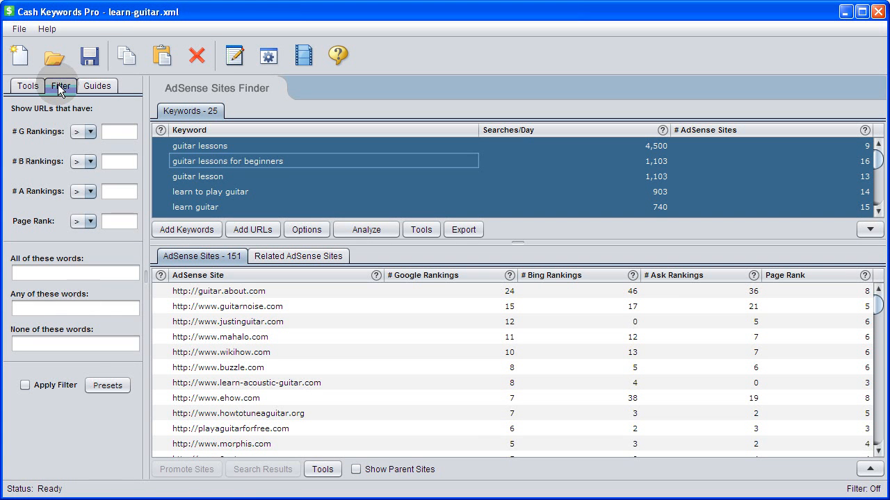
pyautogui.click(103, 391)
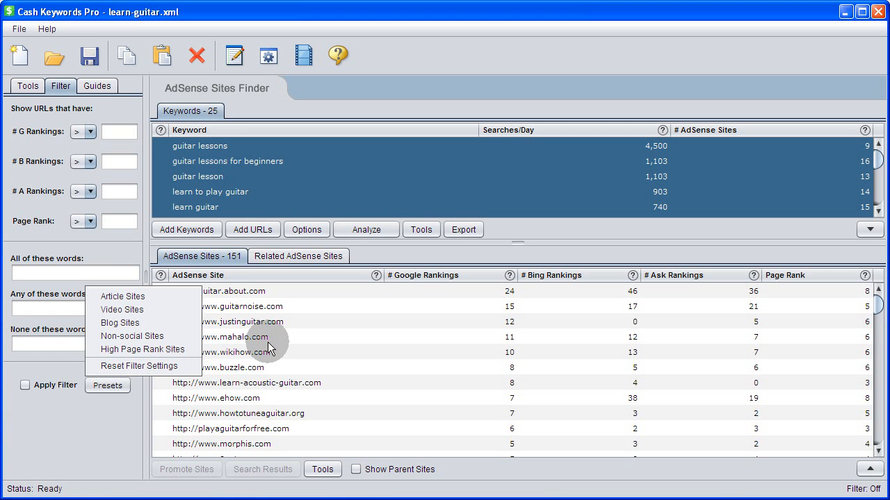
pyautogui.click(132, 336)
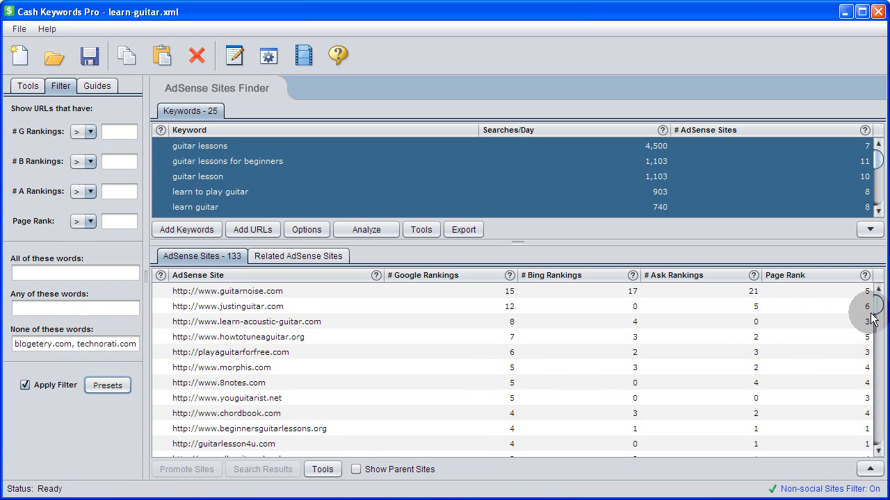
# Turn off the filter and review the AdSense sites of individual keywords.
pyautogui.moveTo(873, 303); pyautogui.dragTo(321, 346)
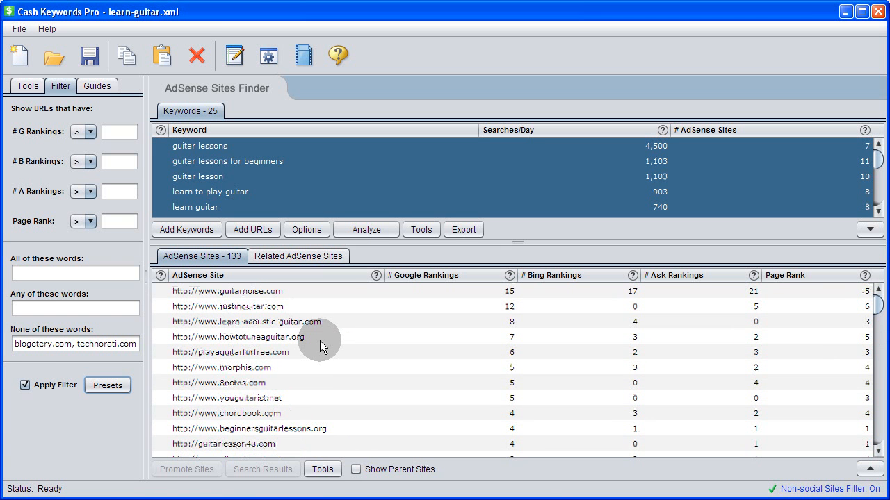
pyautogui.click(48, 389)
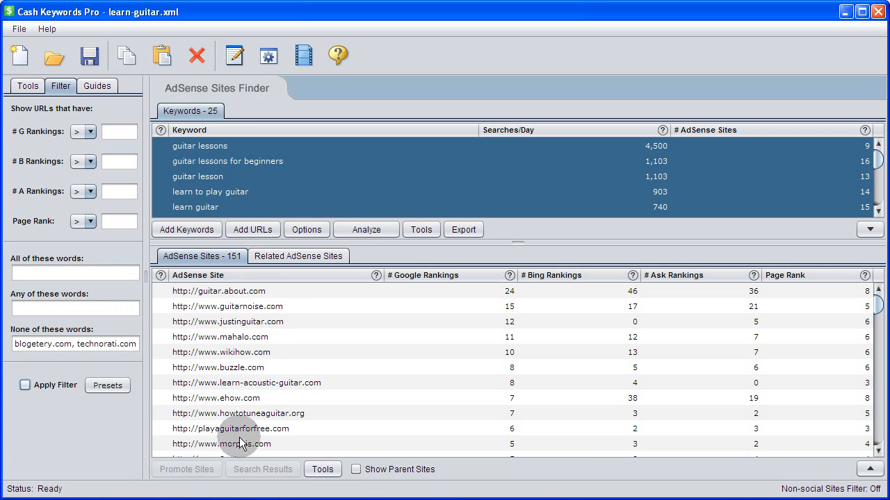
pyautogui.click(247, 148)
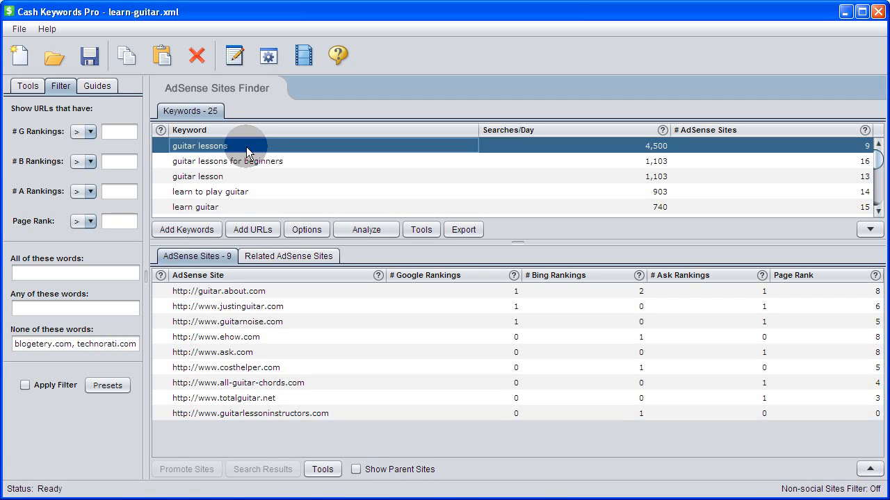
pyautogui.press('Down')
pyautogui.press('Down')
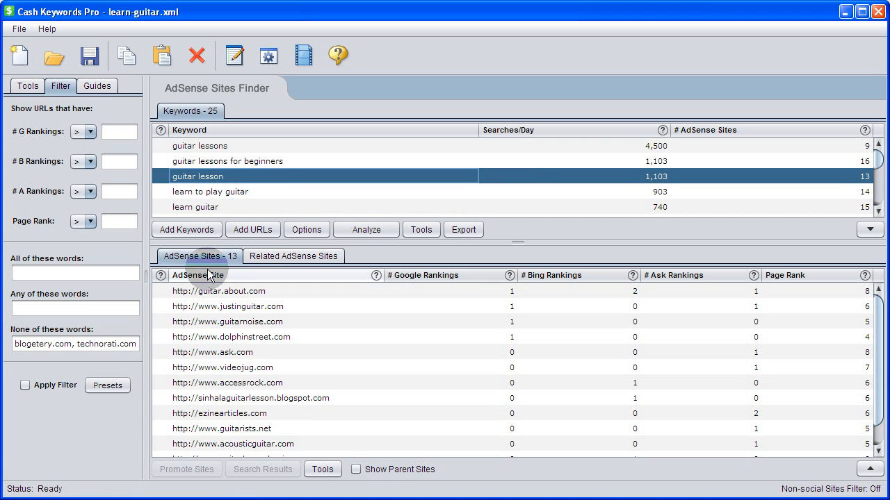
# Select all keywords again and re-apply the filter.
pyautogui.rightClick(214, 176)
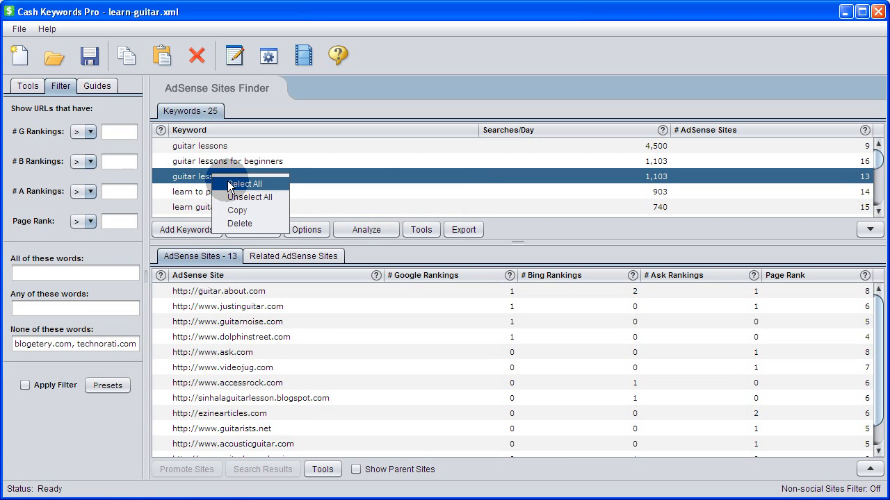
pyautogui.click(243, 184)
pyautogui.click(56, 385)
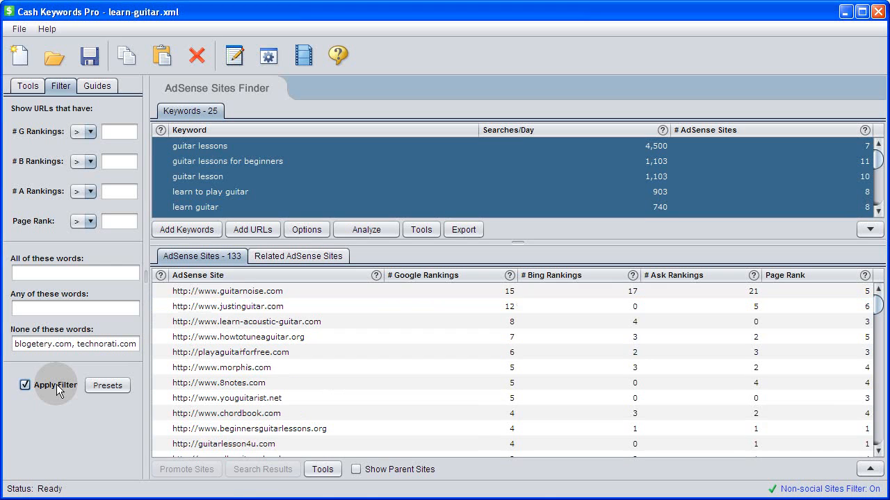
# Select the top five filtered AdSense sites and open their site profiles in DoubleClick Ad Planner.
pyautogui.click(271, 291)
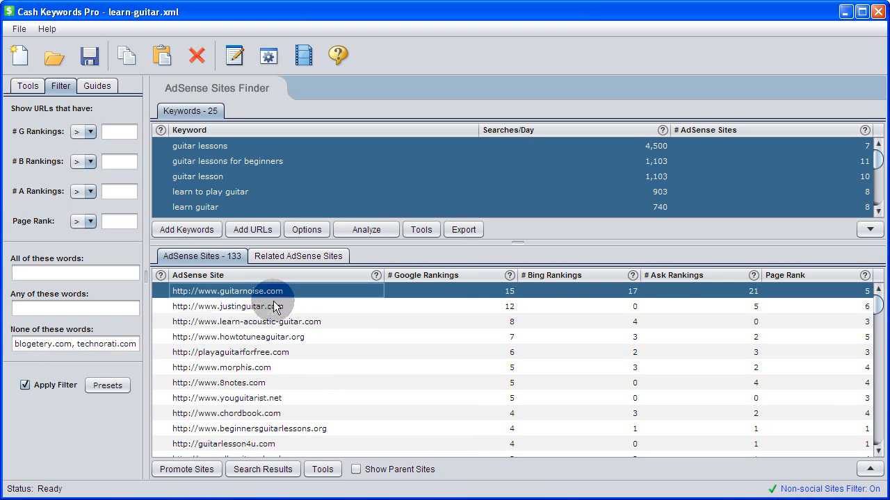
pyautogui.moveTo(275, 306); pyautogui.dragTo(273, 355)
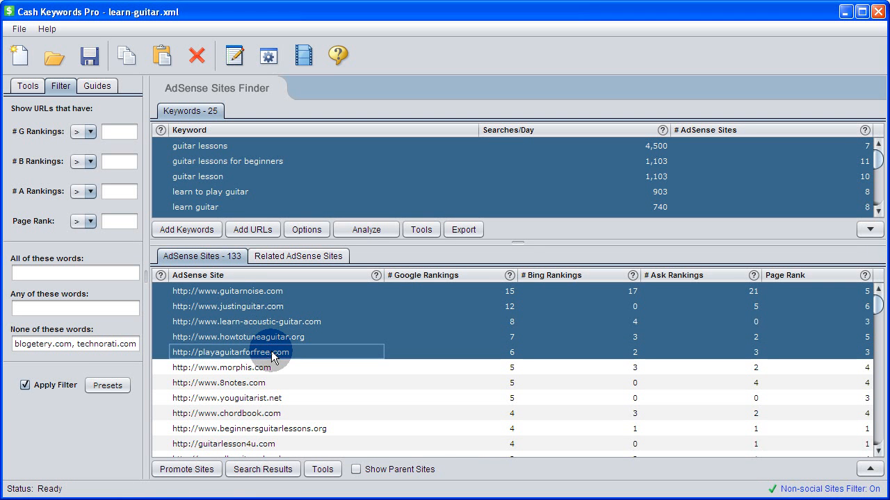
pyautogui.click(323, 469)
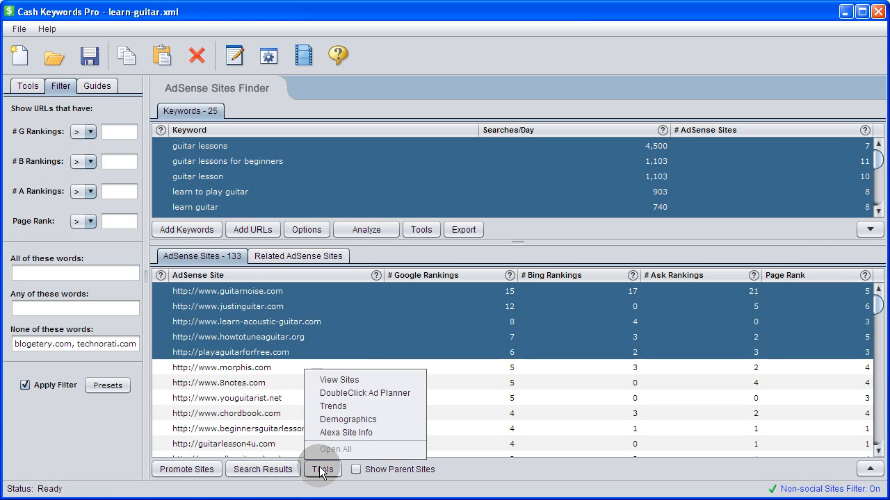
pyautogui.click(364, 396)
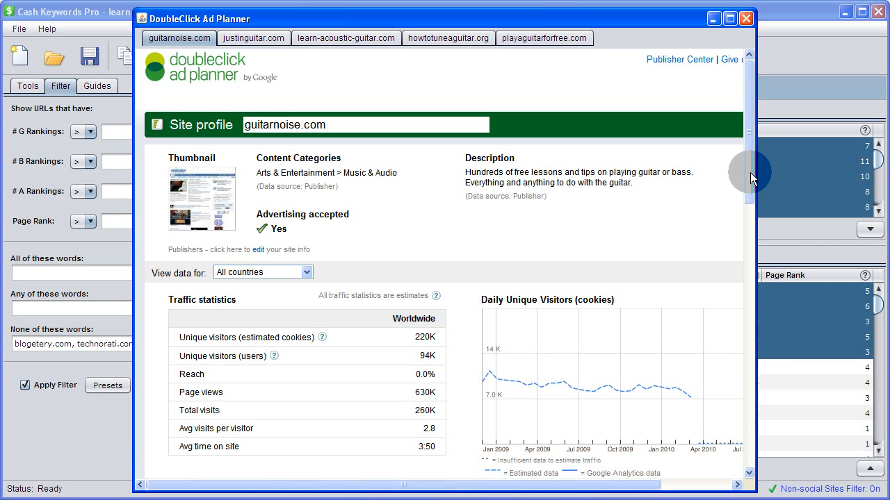
pyautogui.moveTo(750, 172); pyautogui.dragTo(739, 320)
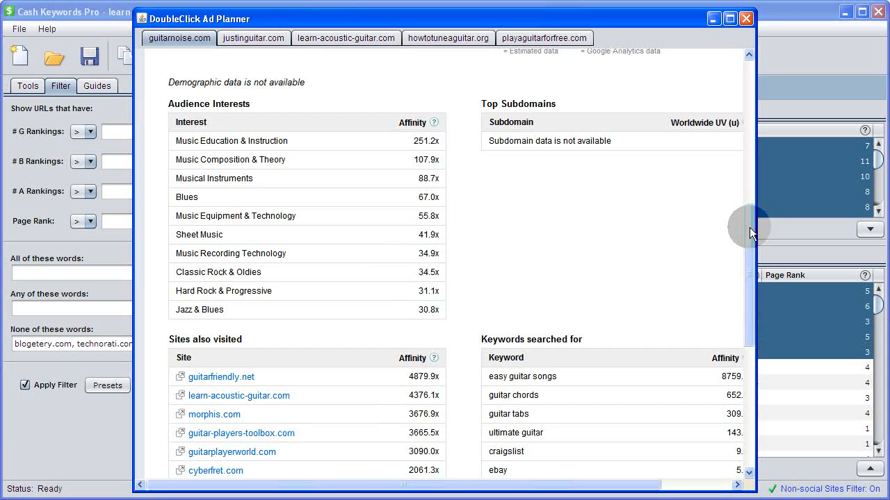
pyautogui.moveTo(749, 227); pyautogui.dragTo(748, 297)
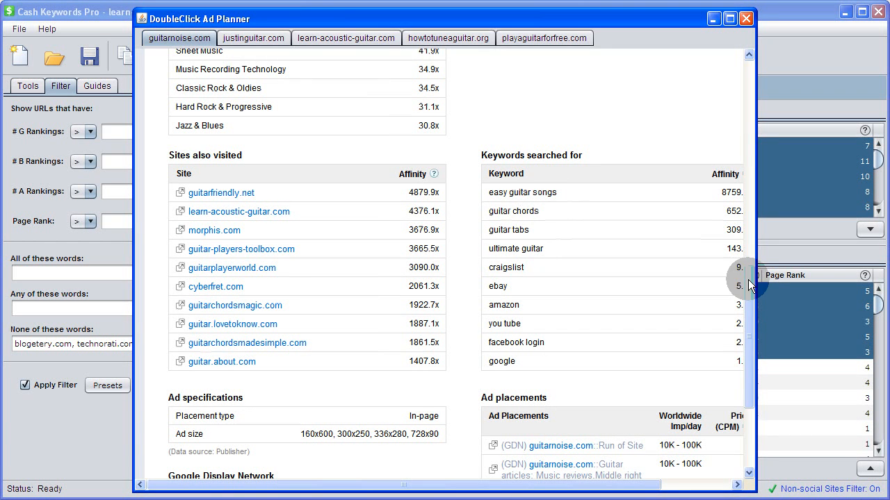
# Scroll through the guitarnoise.com and howtotuneaguitar.org site profiles, then close the DoubleClick Ad Planner window.
pyautogui.moveTo(744, 282); pyautogui.dragTo(740, 372)
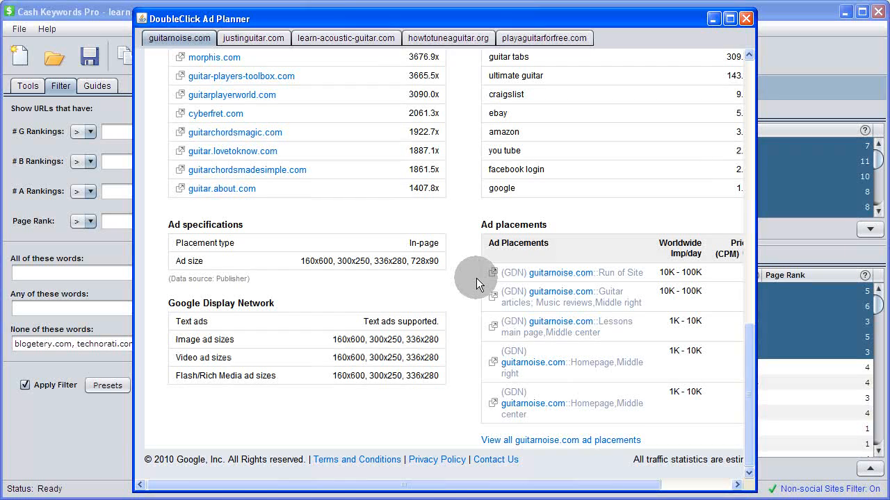
pyautogui.click(422, 39)
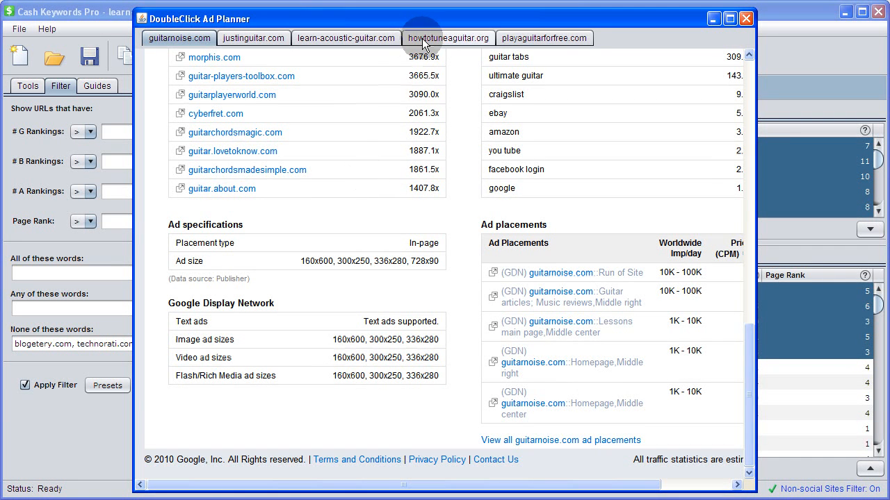
pyautogui.click(749, 258)
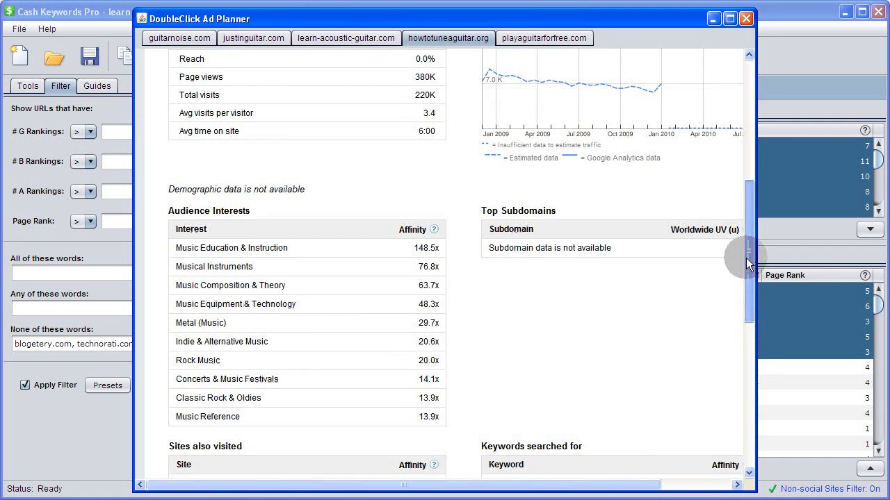
pyautogui.moveTo(747, 263); pyautogui.dragTo(747, 417)
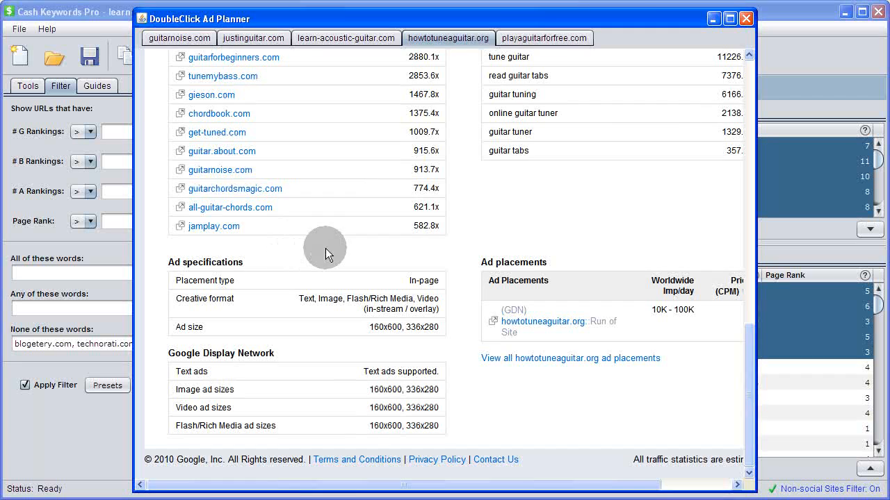
pyautogui.click(747, 19)
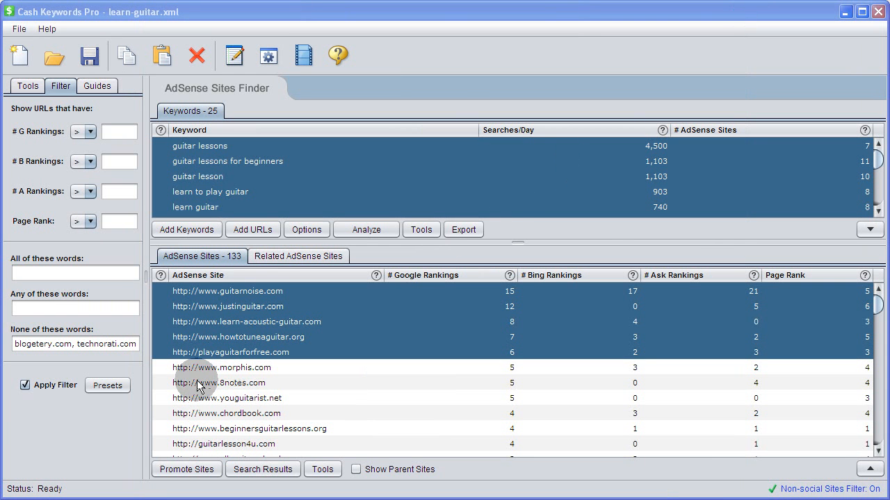
# Promote the five selected AdSense sites into the keyword list and analyze them.
pyautogui.click(185, 471)
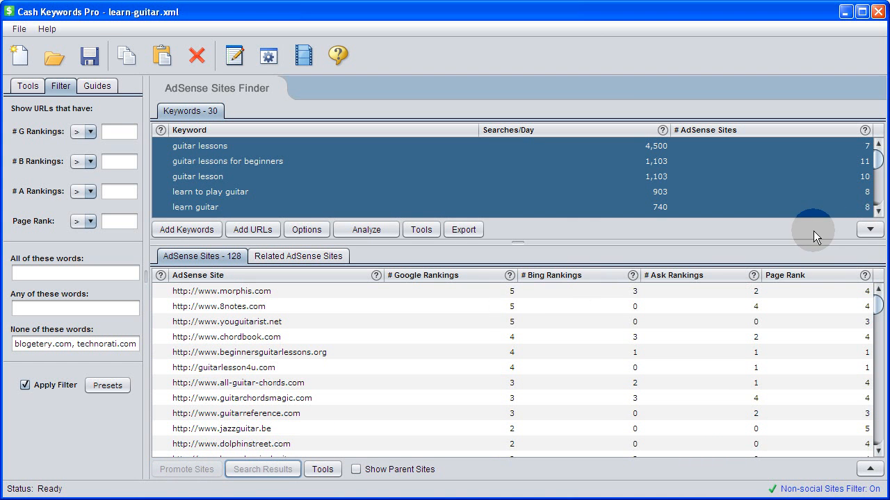
pyautogui.click(869, 229)
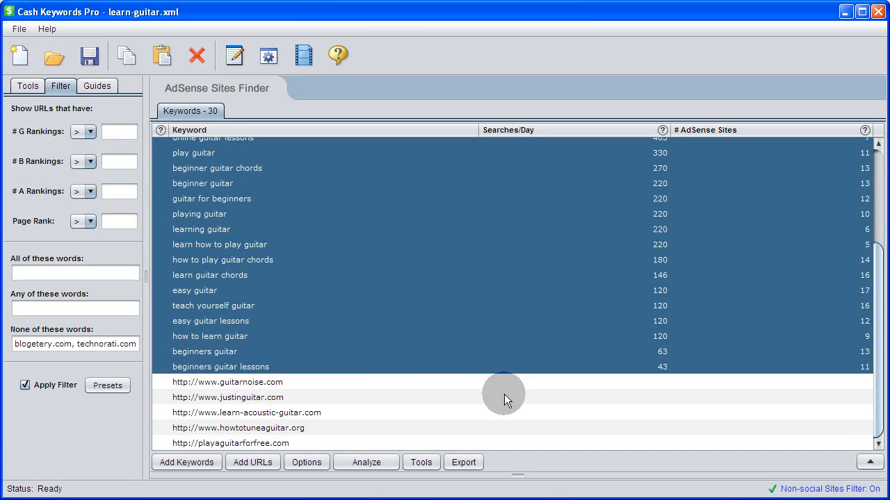
pyautogui.click(301, 388)
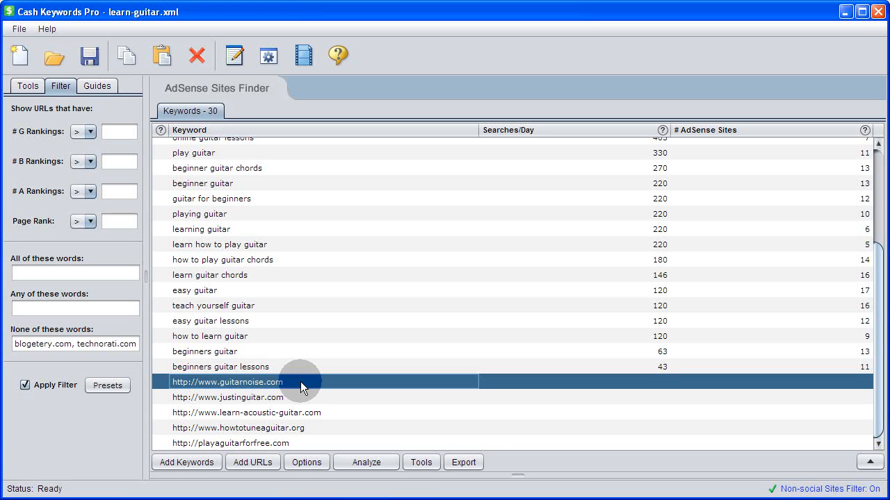
pyautogui.click(360, 462)
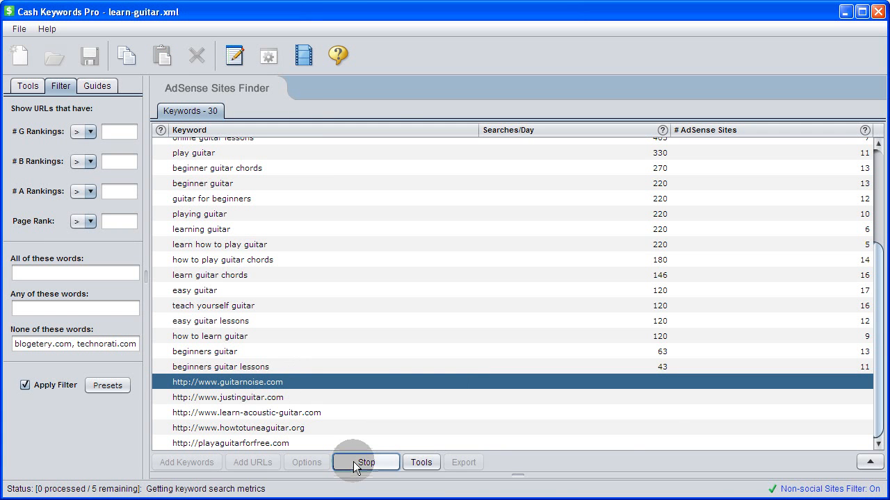
# Turn off the filter and view the related AdSense sites of each promoted site and of all five together.
pyautogui.click(868, 462)
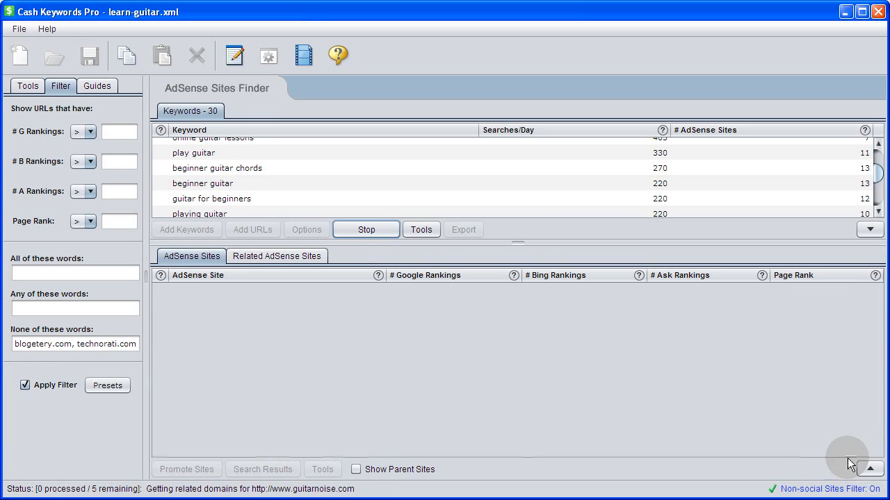
pyautogui.click(47, 384)
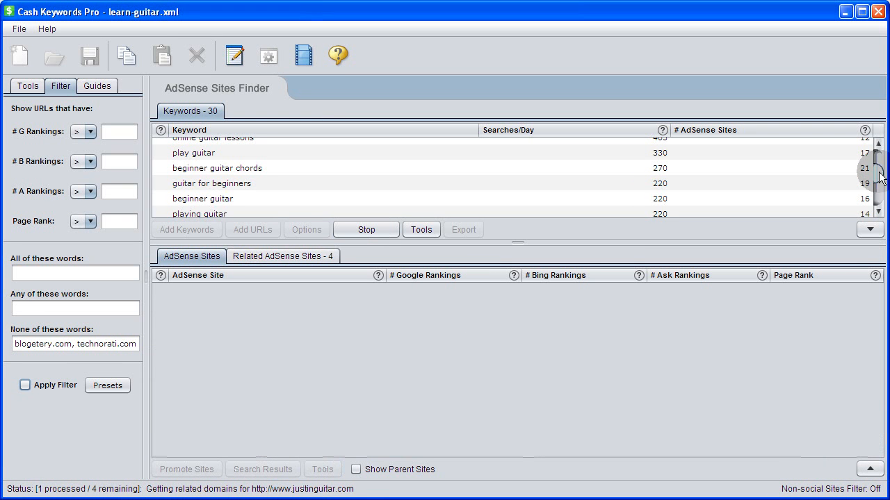
pyautogui.moveTo(876, 171); pyautogui.dragTo(877, 194)
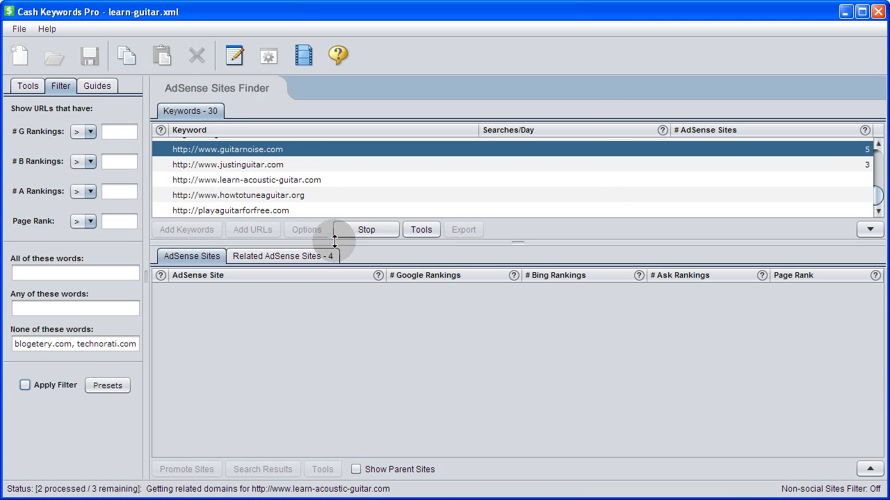
pyautogui.click(282, 262)
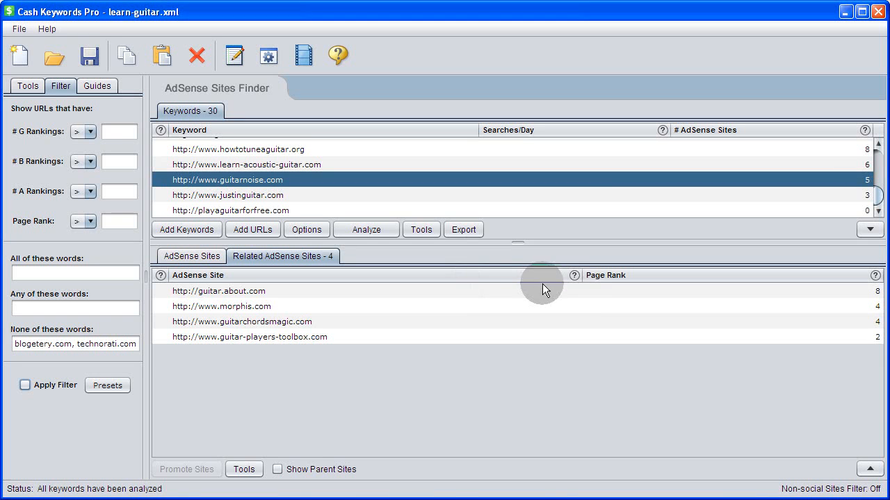
pyautogui.click(273, 148)
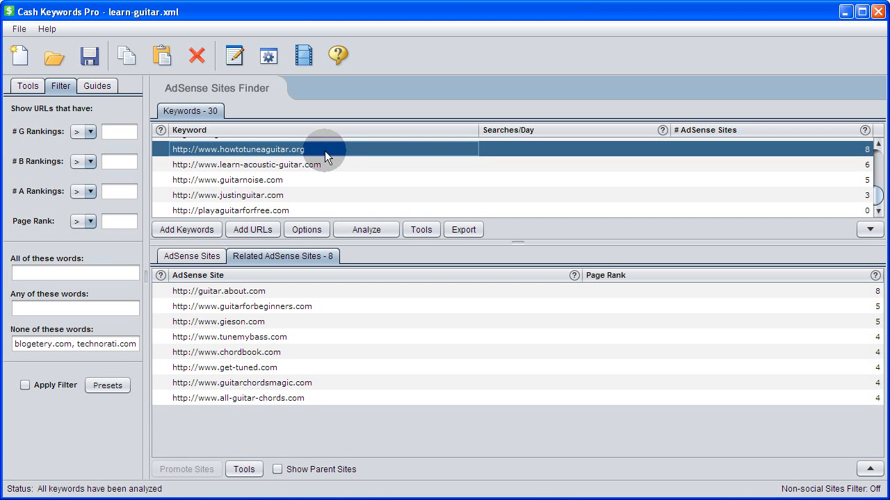
pyautogui.click(316, 165)
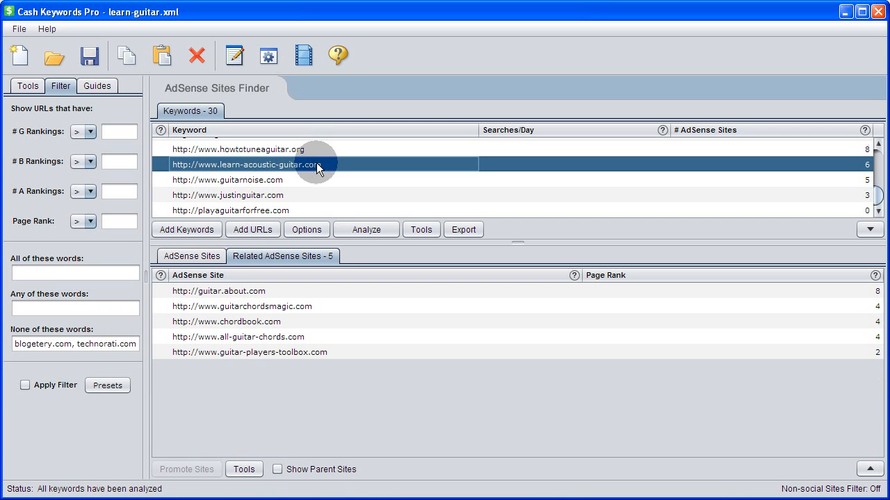
pyautogui.click(282, 211)
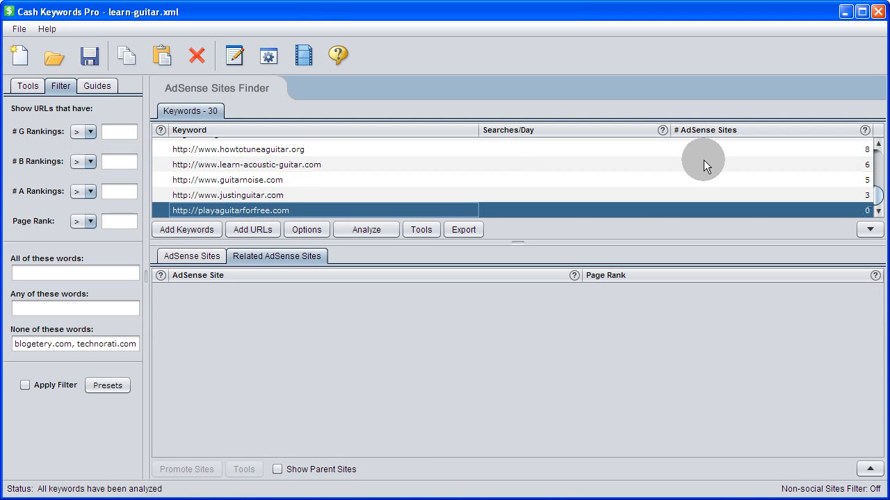
pyautogui.click(877, 144)
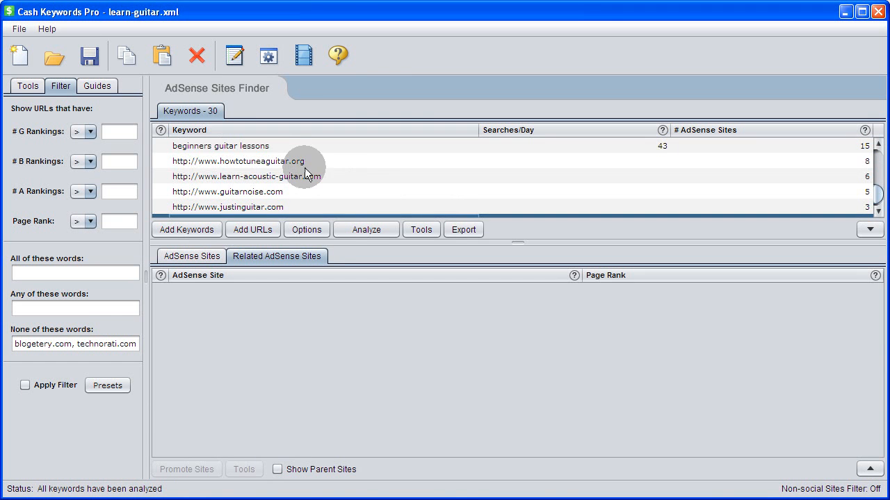
pyautogui.moveTo(299, 161); pyautogui.dragTo(305, 202)
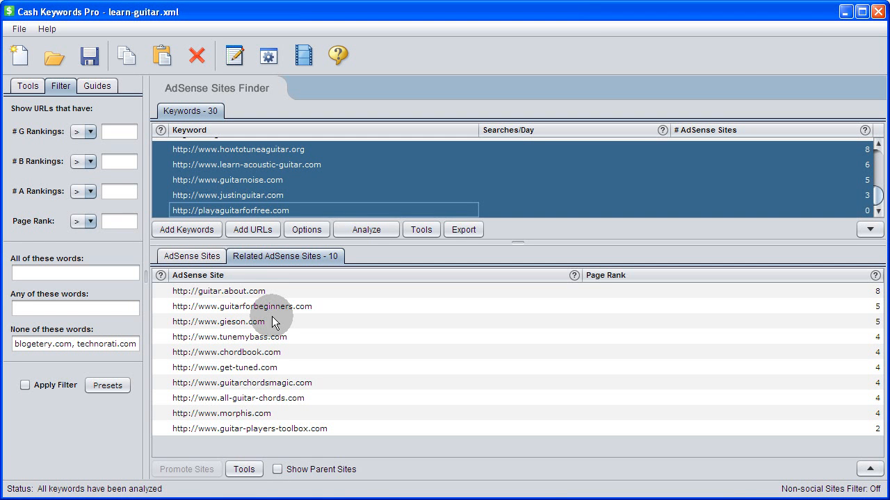
# Show the AdSense sites for the guitar lessons keyword and open the tools menu for all-guitar-chords.com.
pyautogui.click(204, 263)
pyautogui.click(302, 152)
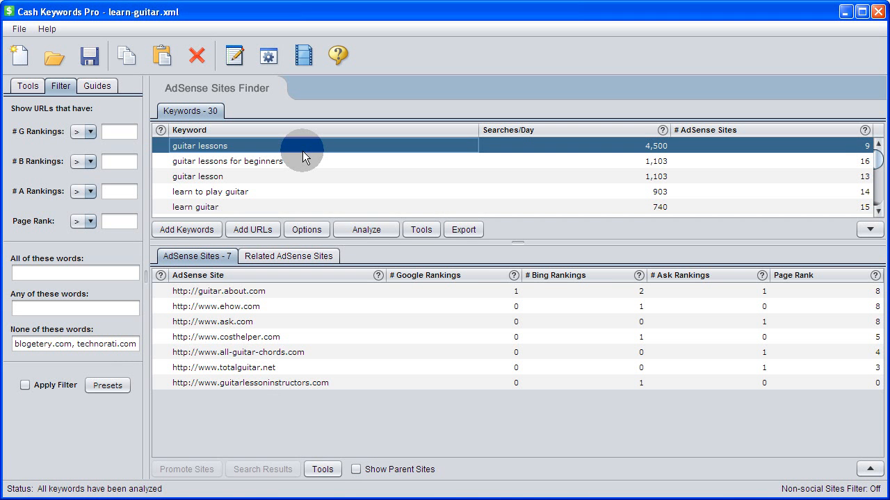
pyautogui.click(261, 353)
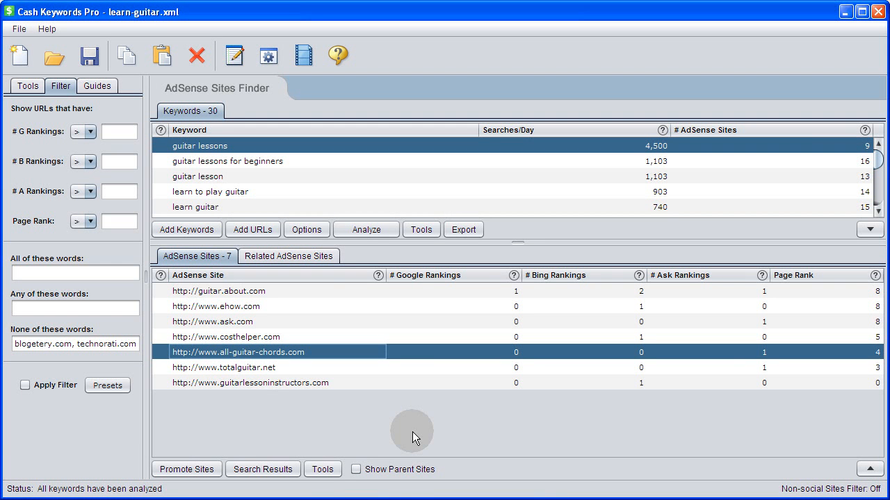
pyautogui.click(323, 469)
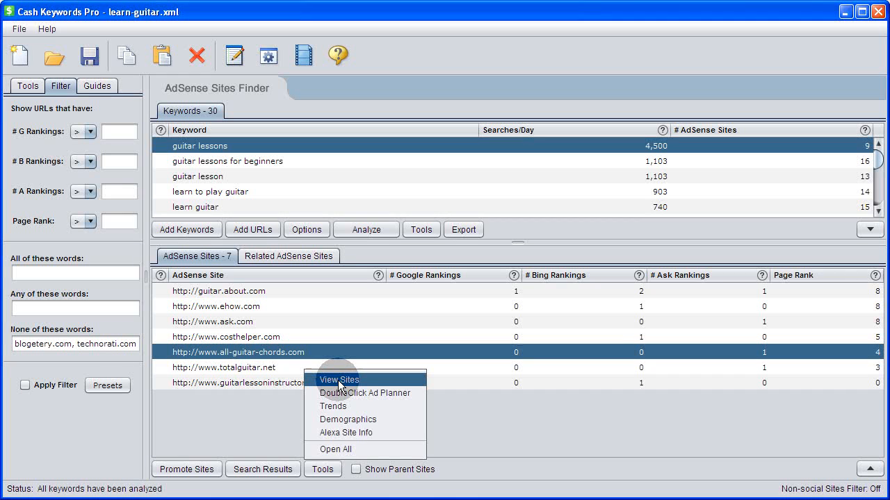
pyautogui.click(244, 412)
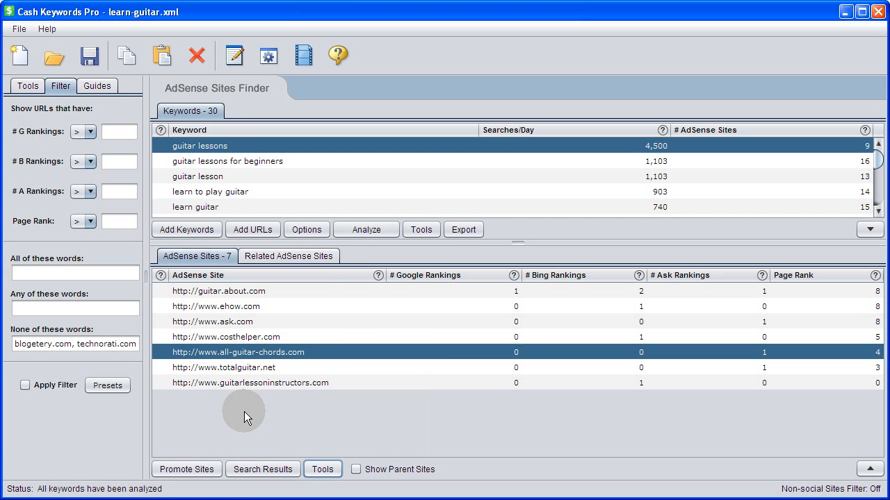
# Select all keywords and re-apply the Non-social Sites filter.
pyautogui.rightClick(255, 202)
pyautogui.click(278, 212)
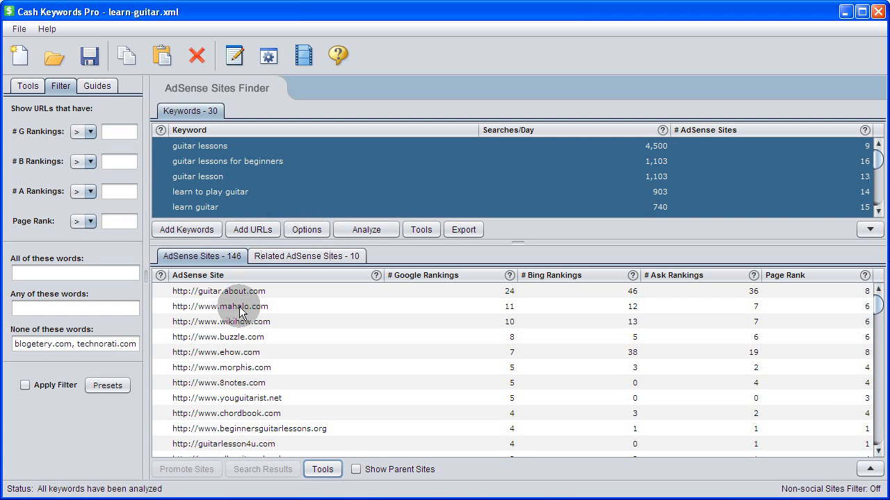
pyautogui.click(58, 385)
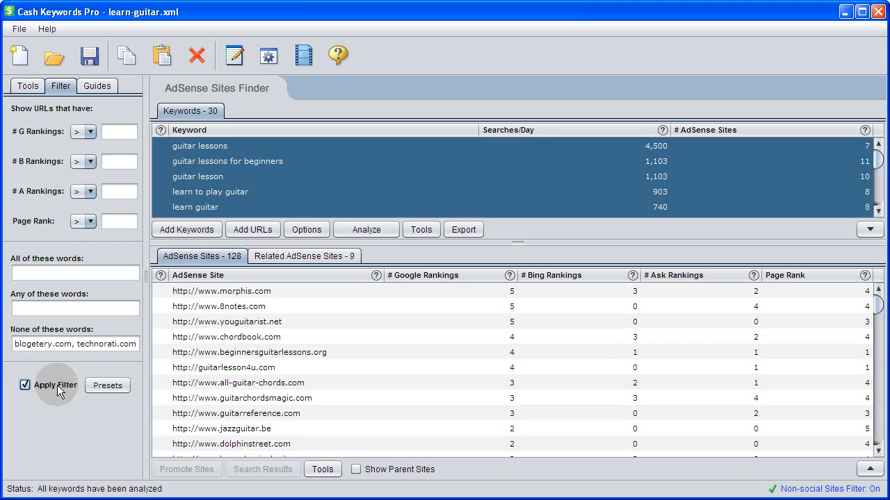
# Open the search result details of chordbook.com, display them as URLs, and close the dialog.
pyautogui.click(256, 340)
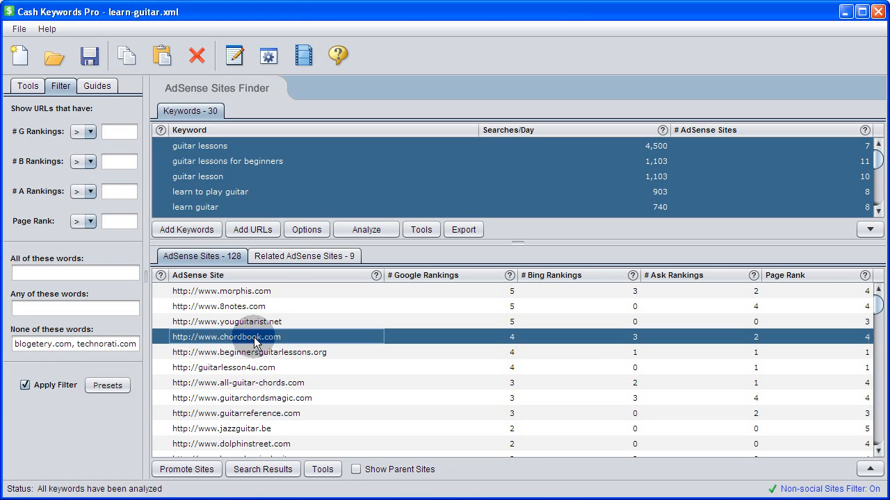
pyautogui.click(245, 471)
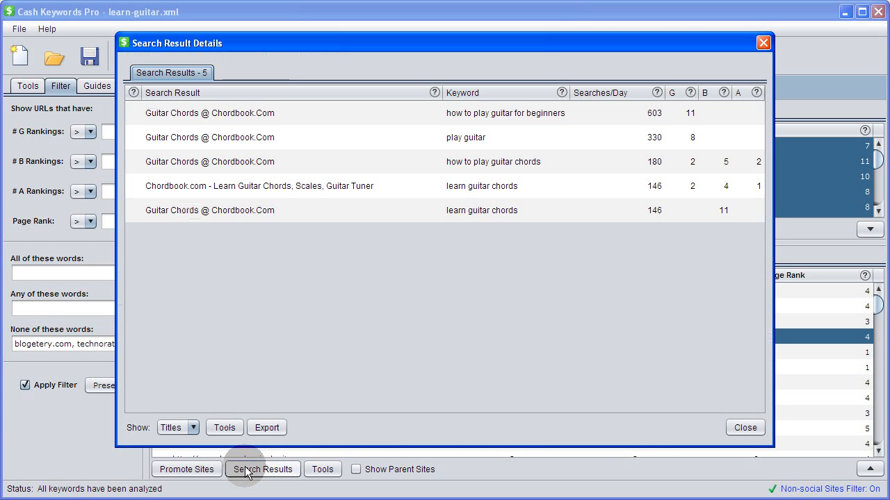
pyautogui.click(191, 427)
pyautogui.click(178, 453)
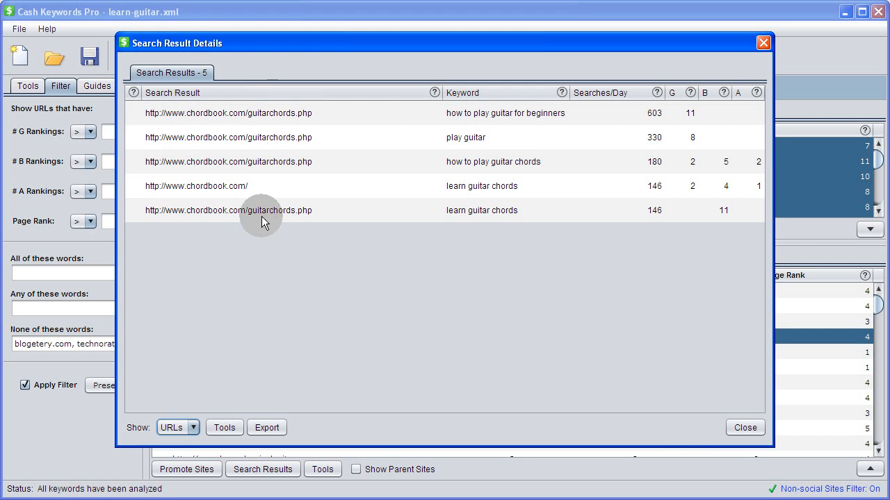
pyautogui.click(740, 428)
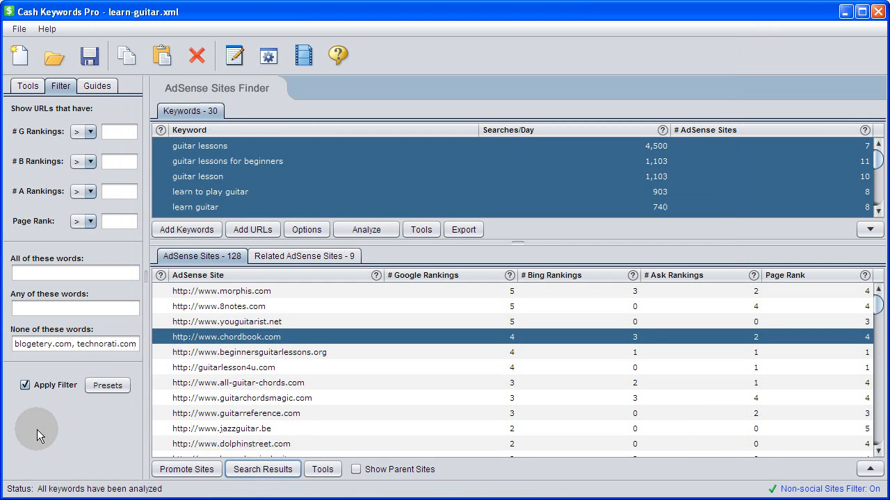
# Turn off the filter and review buzzle.com's search result URLs sorted by keyword.
pyautogui.click(26, 386)
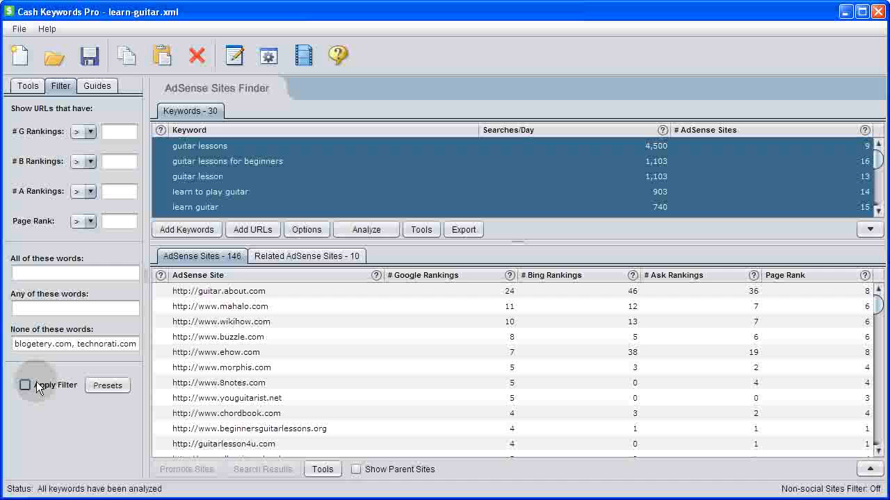
pyautogui.click(212, 337)
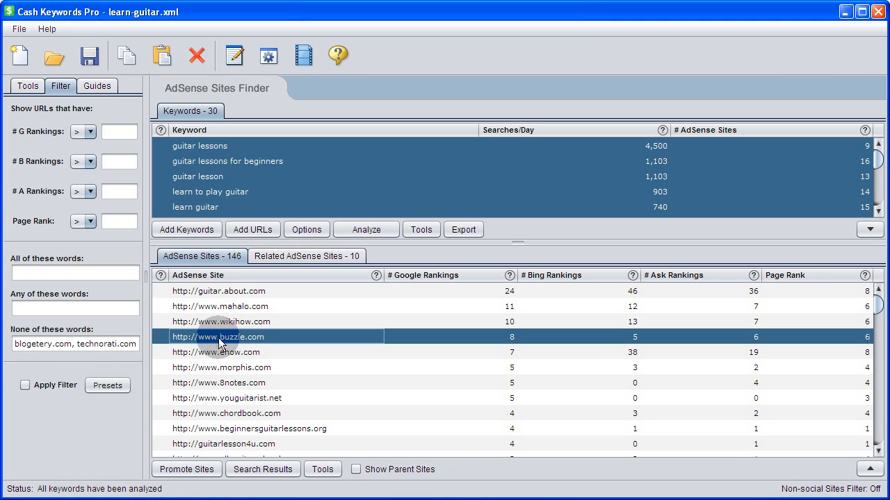
pyautogui.click(259, 471)
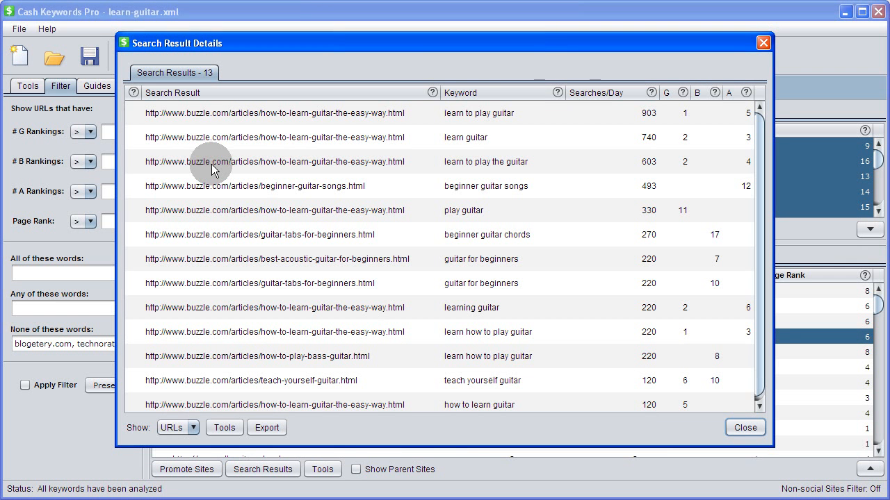
pyautogui.click(482, 93)
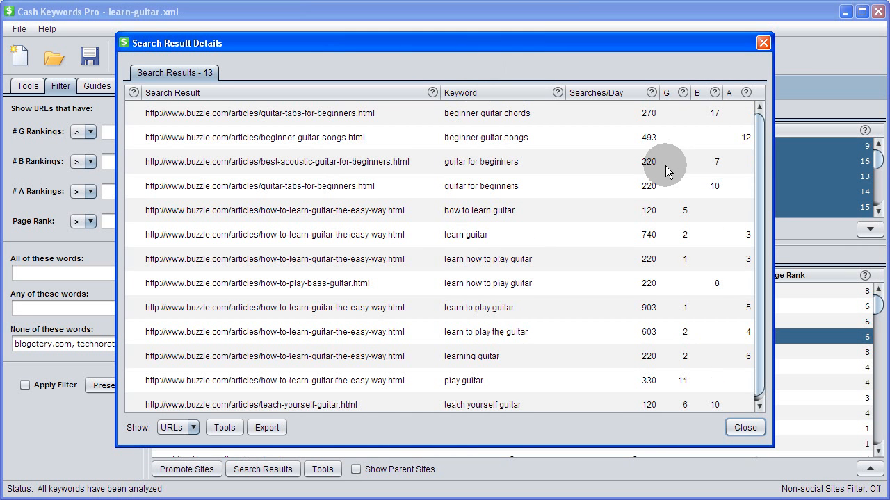
pyautogui.moveTo(760, 167); pyautogui.dragTo(760, 198)
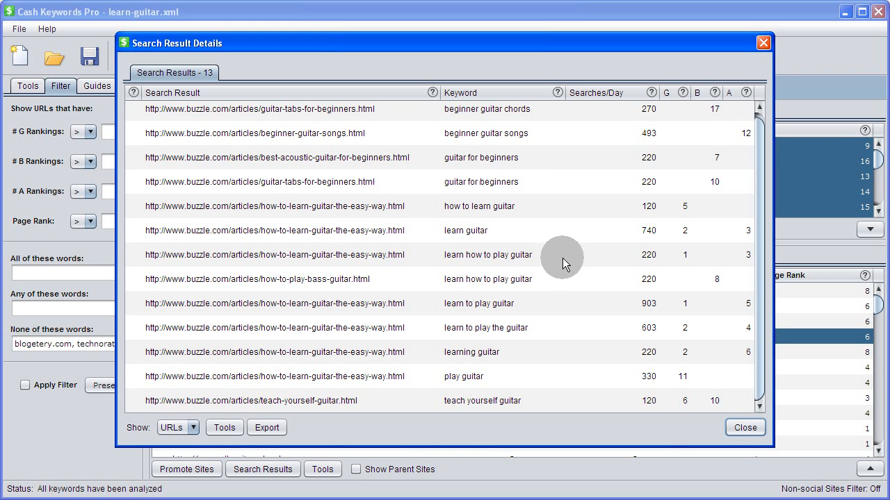
pyautogui.click(735, 427)
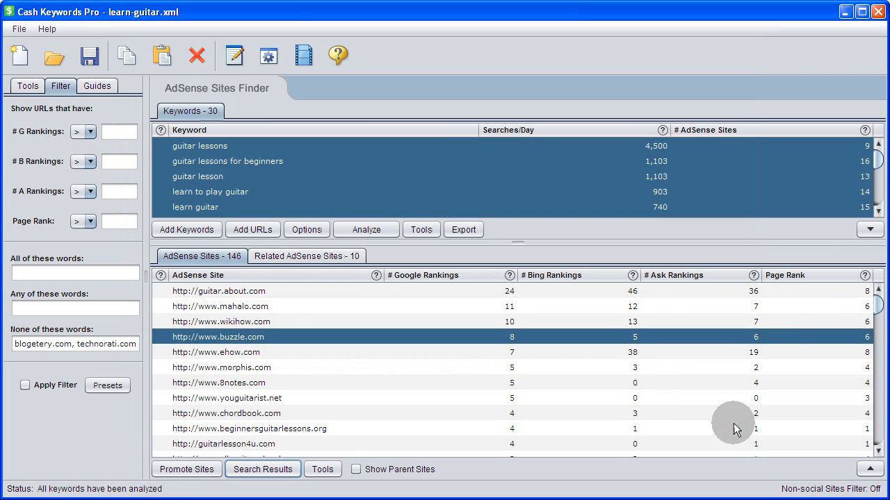